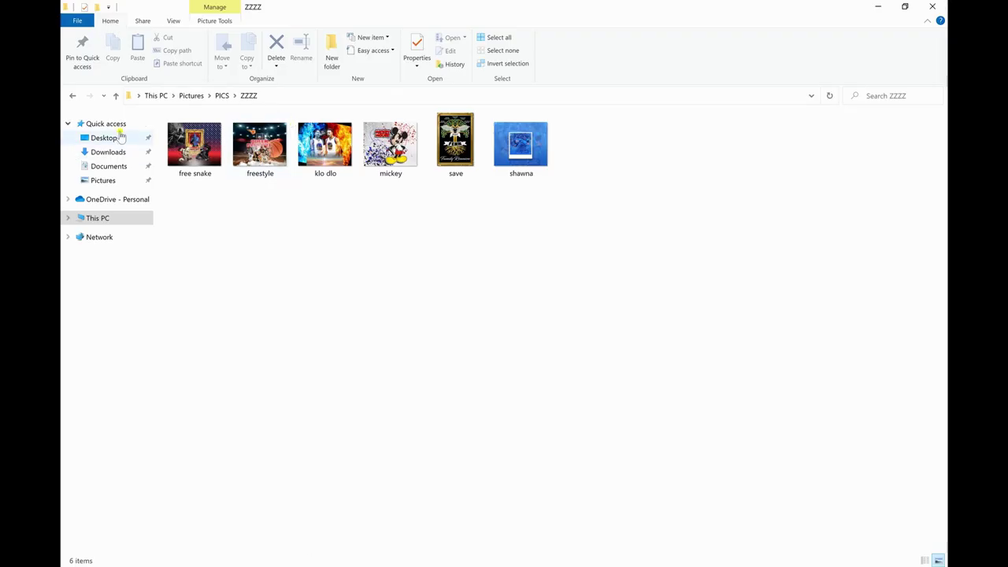
# - Open the 3 (Adult) LRG template from Pictures > TIFFS > ADULT in Photoshop
pyautogui.click(72, 96)
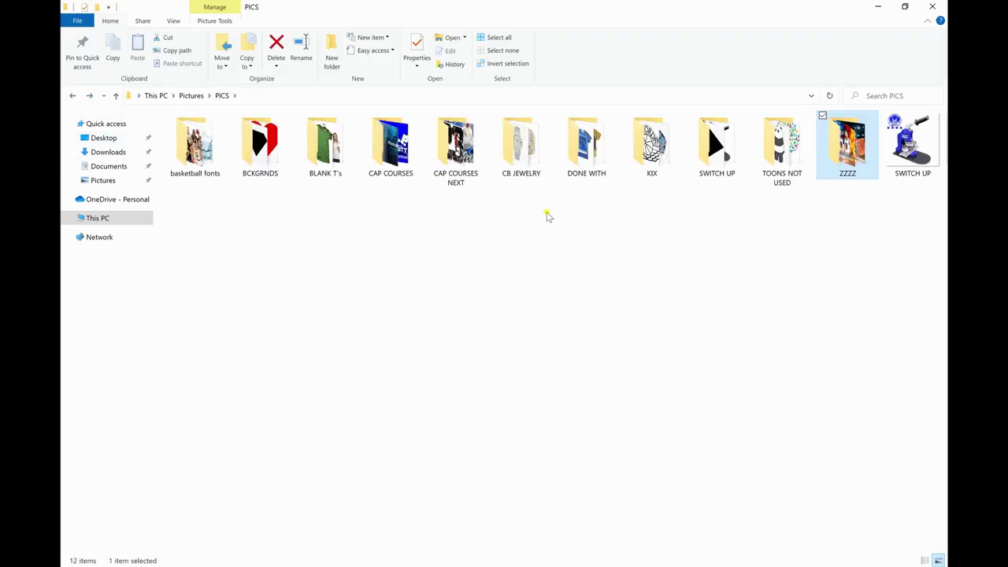
pyautogui.click(102, 181)
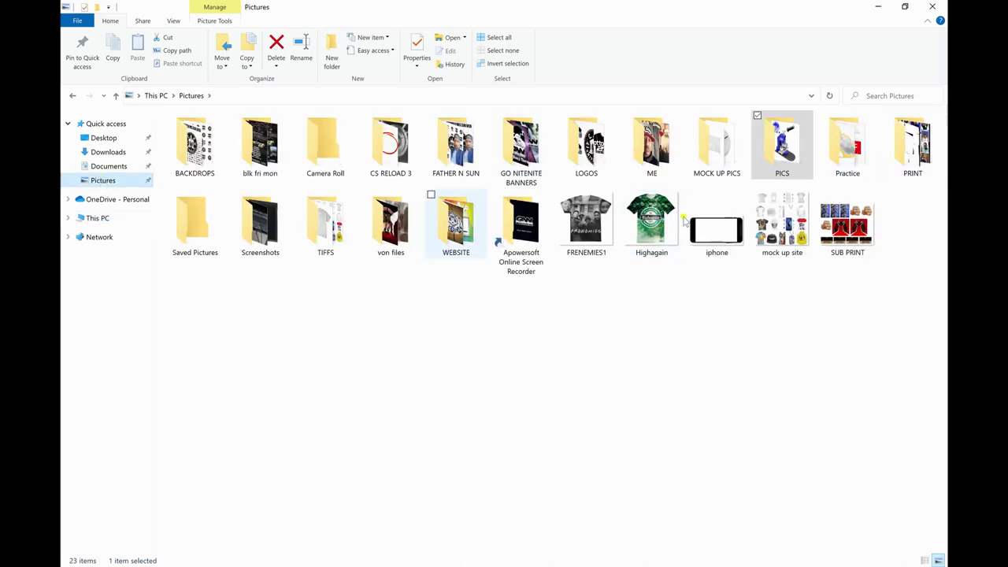
pyautogui.doubleClick(323, 224)
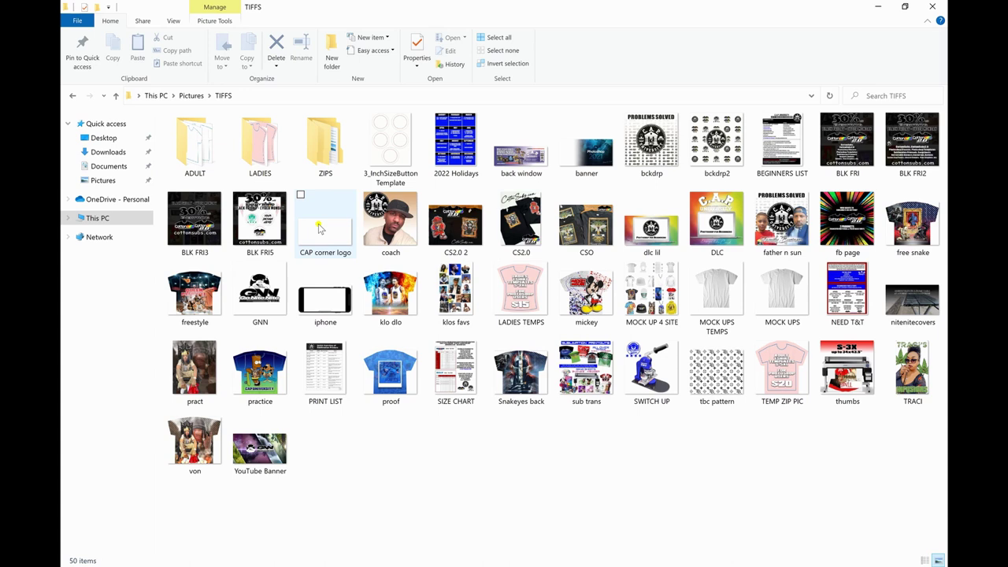
pyautogui.doubleClick(191, 143)
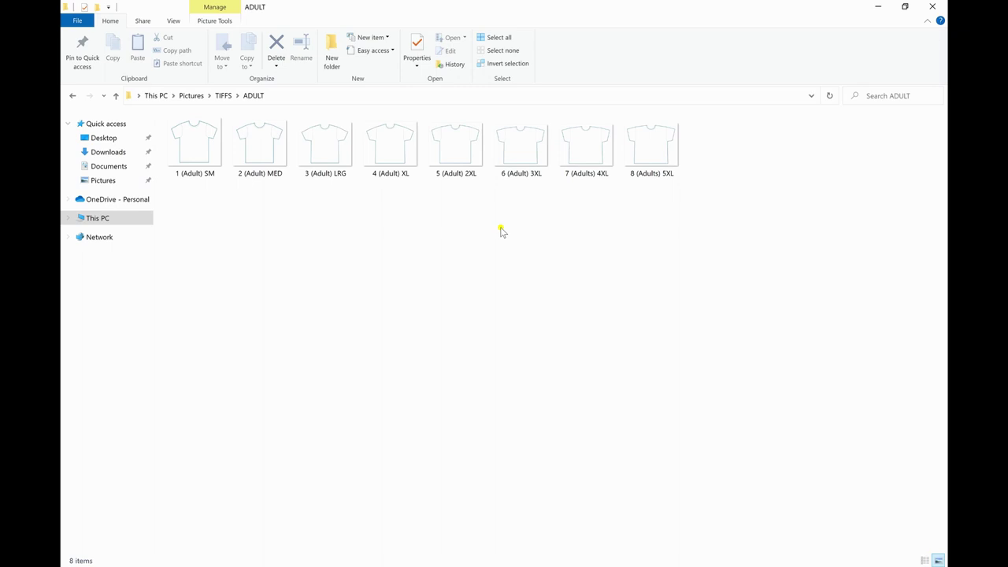
pyautogui.doubleClick(320, 153)
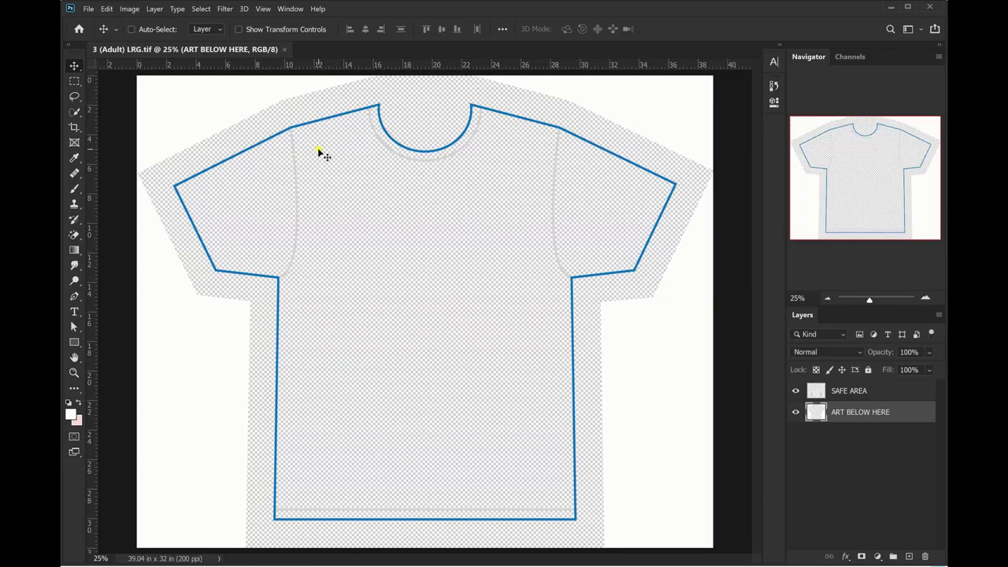
pyautogui.hotkey('alt', 'Tab')
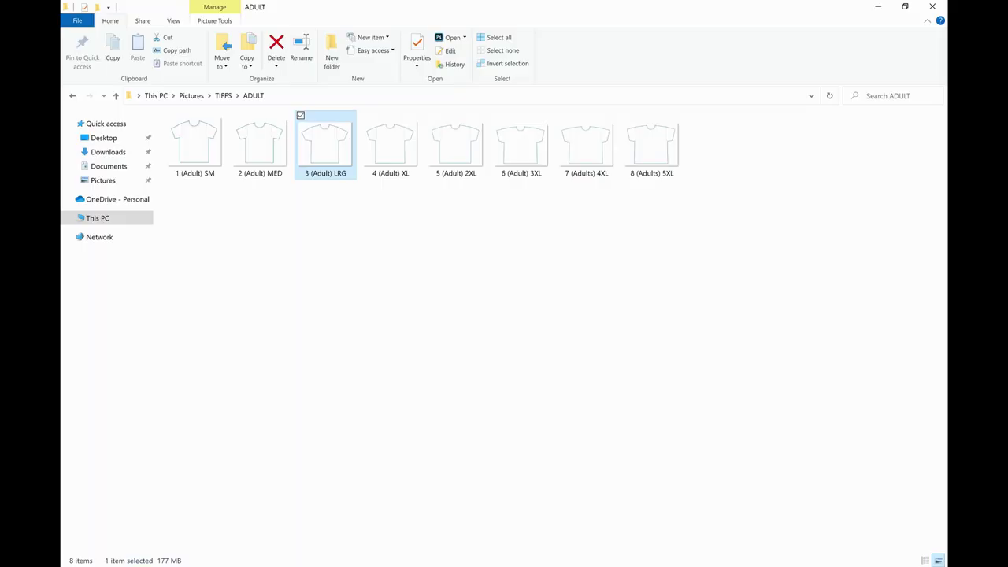
# - Go back to Pictures and into the PICS > ZZZZ artwork folder
pyautogui.click(74, 95)
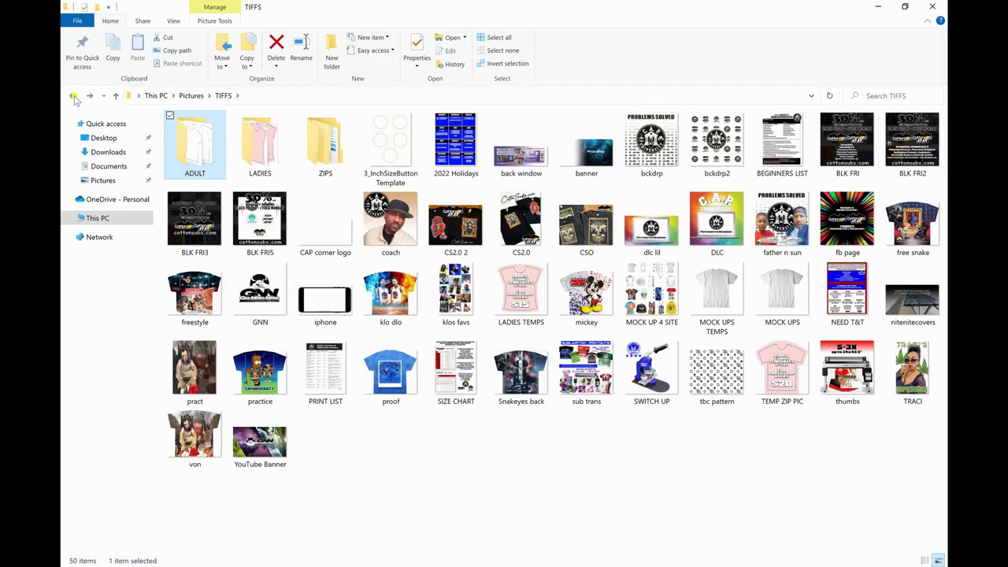
pyautogui.click(74, 95)
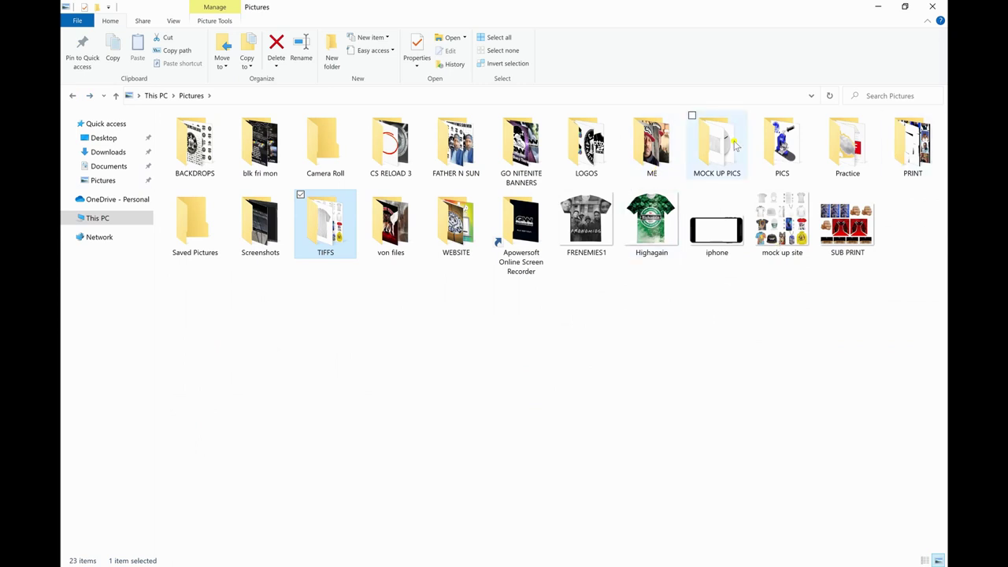
pyautogui.doubleClick(768, 144)
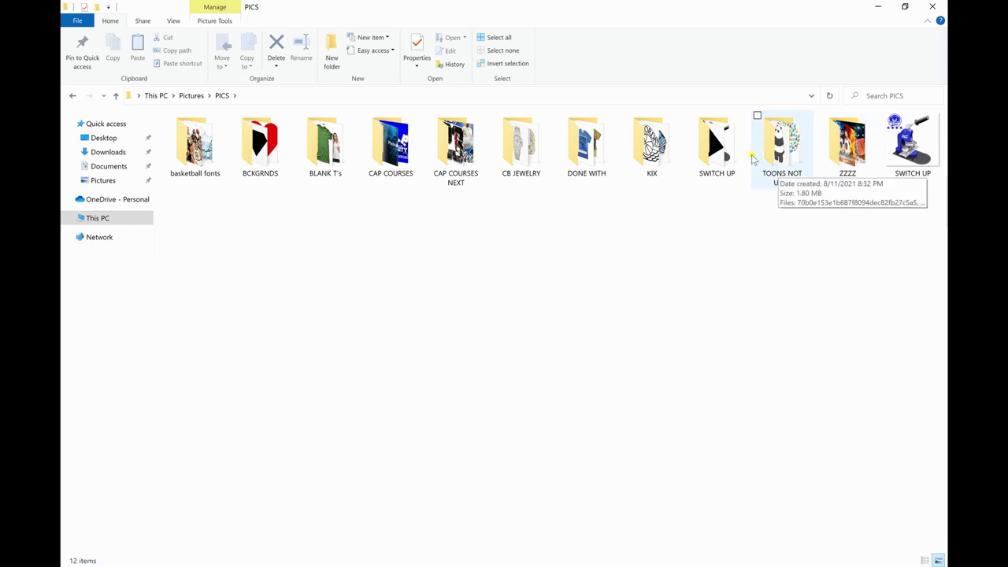
pyautogui.doubleClick(839, 157)
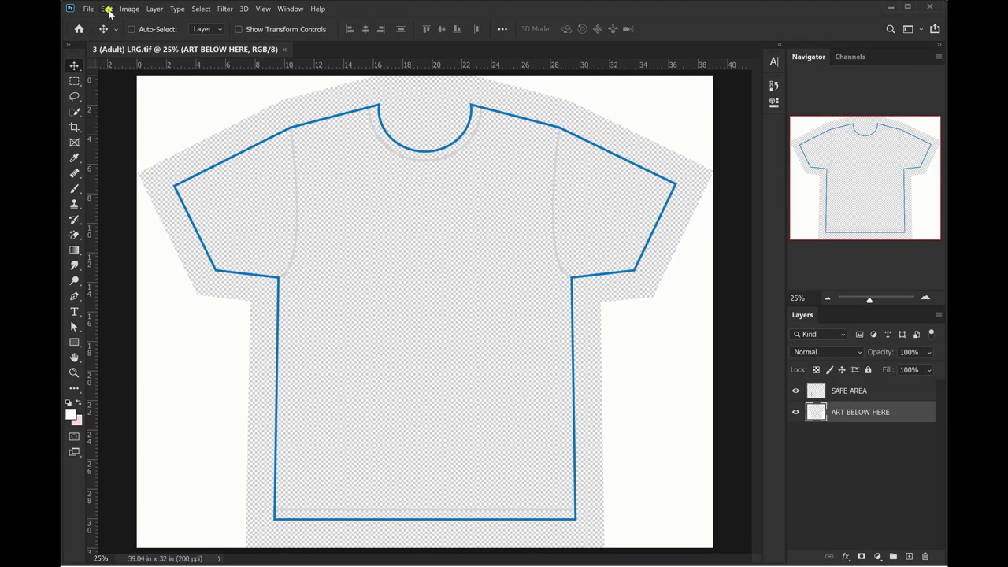
pyautogui.click(106, 10)
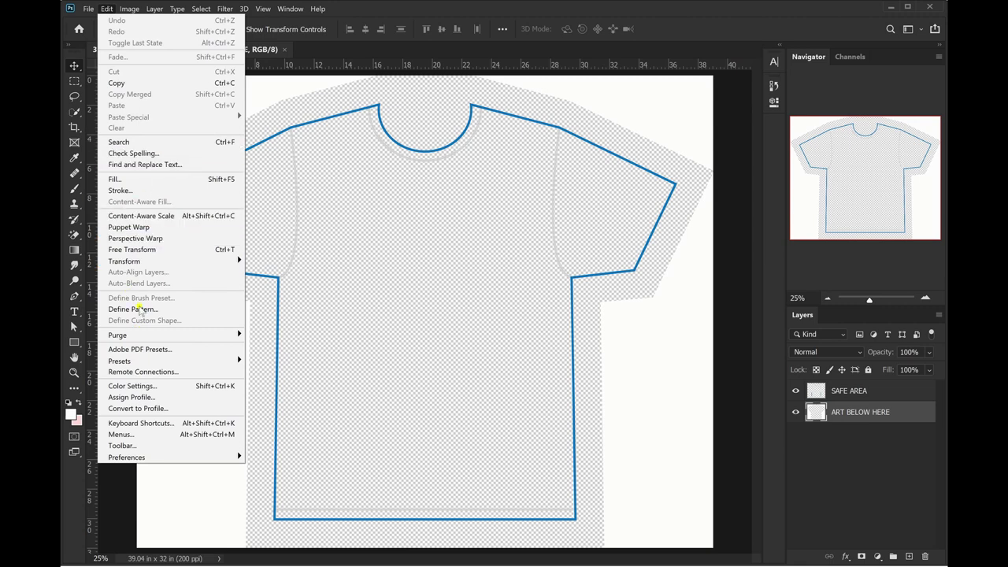
pyautogui.click(138, 15)
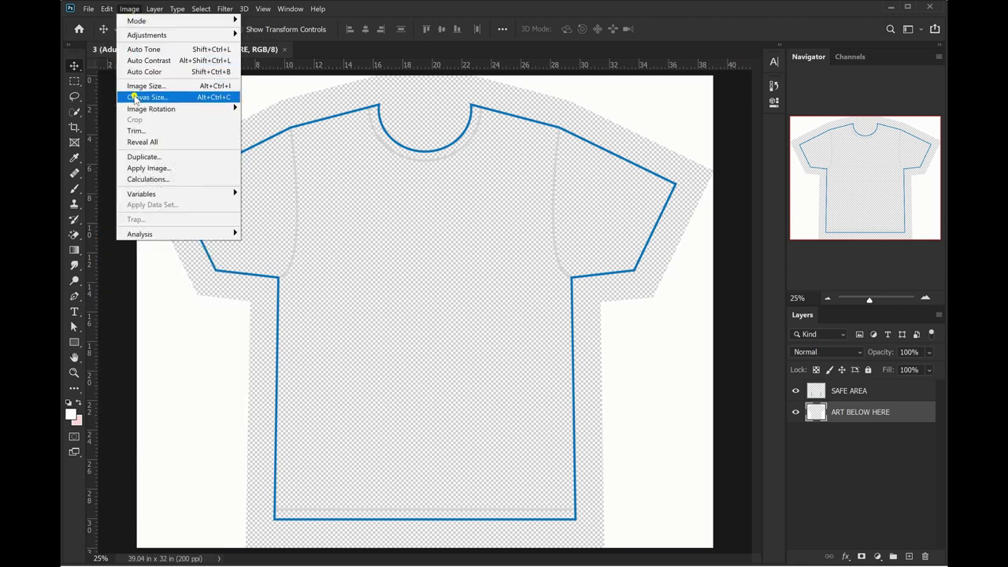
pyautogui.click(145, 85)
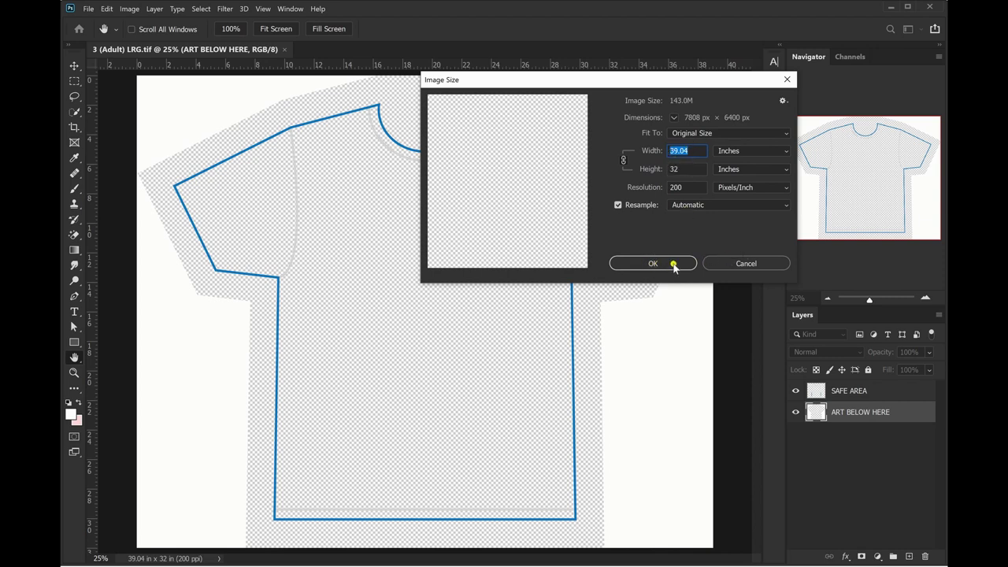
pyautogui.click(715, 263)
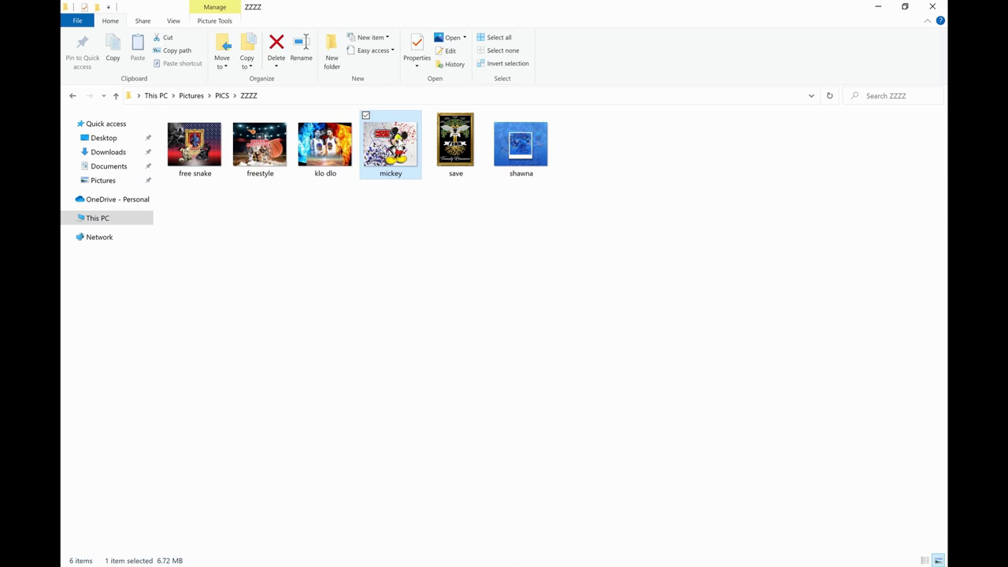
# - Place the mickey artwork on the LRG template below ART BELOW HERE, hiding SAFE AREA
pyautogui.moveTo(389, 149); pyautogui.dragTo(433, 552)
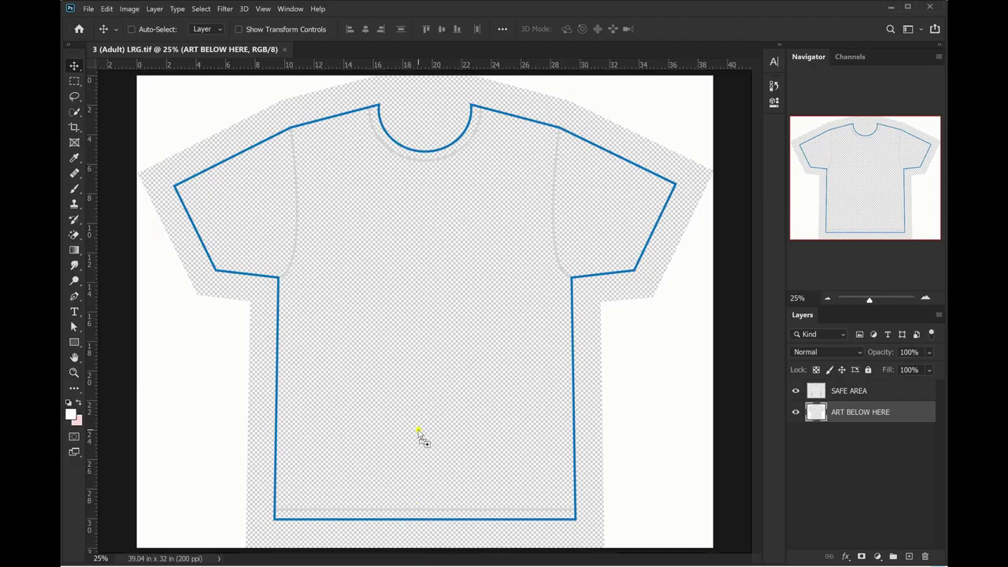
pyautogui.moveTo(433, 551); pyautogui.dragTo(400, 353)
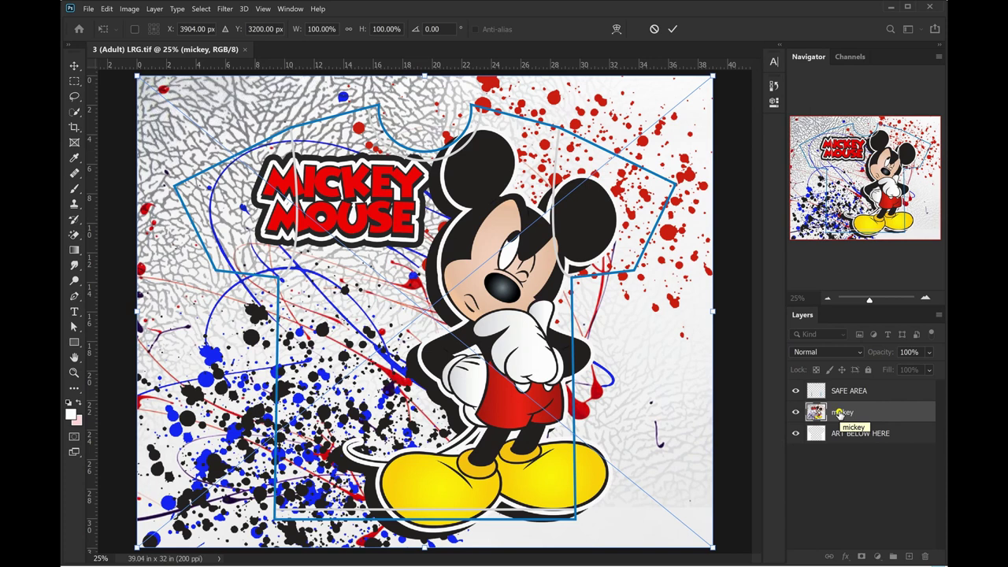
pyautogui.moveTo(841, 413); pyautogui.dragTo(845, 443)
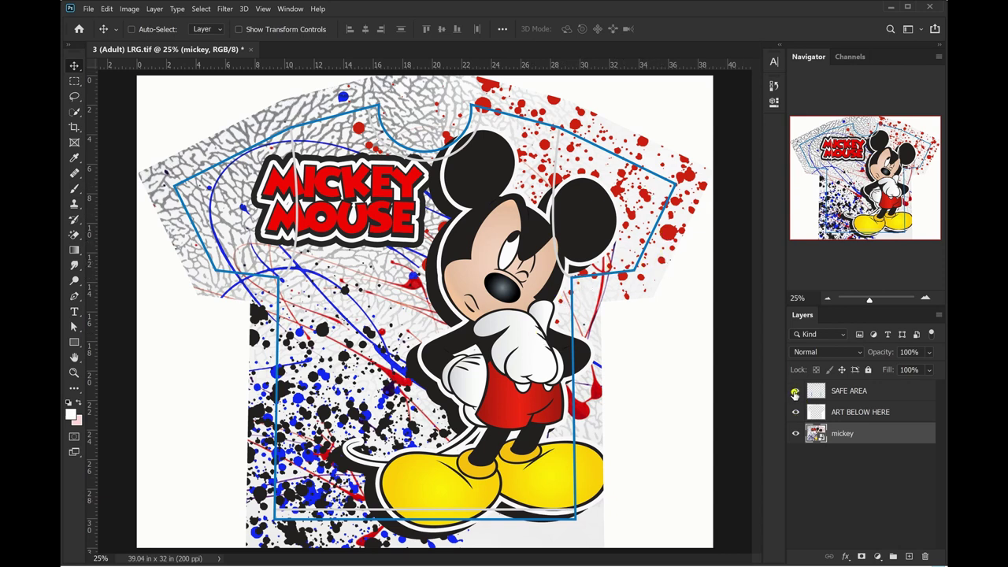
pyautogui.click(795, 391)
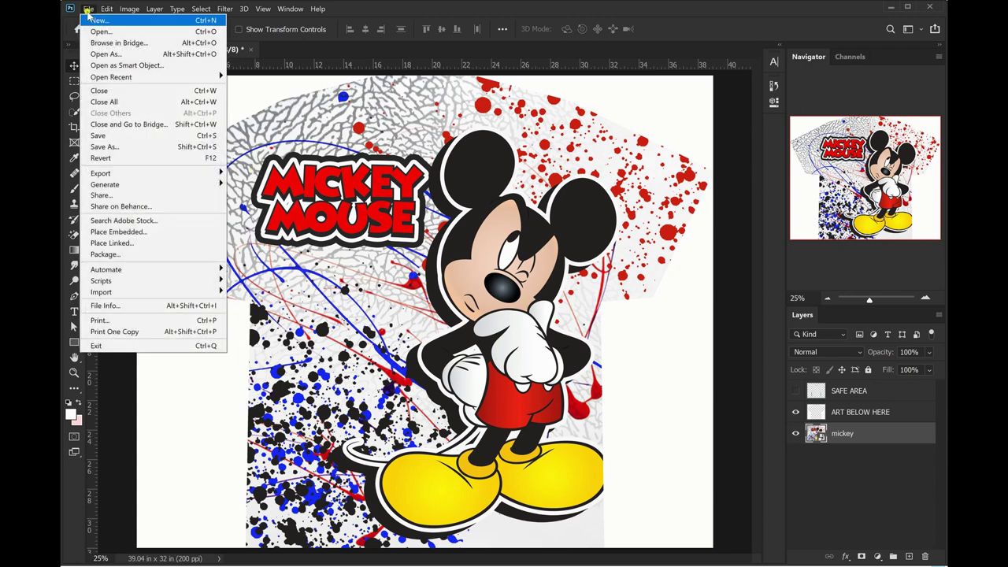
# - Open the 4 (Adult) XL template from TIFFS > ADULT in Photoshop
pyautogui.click(100, 31)
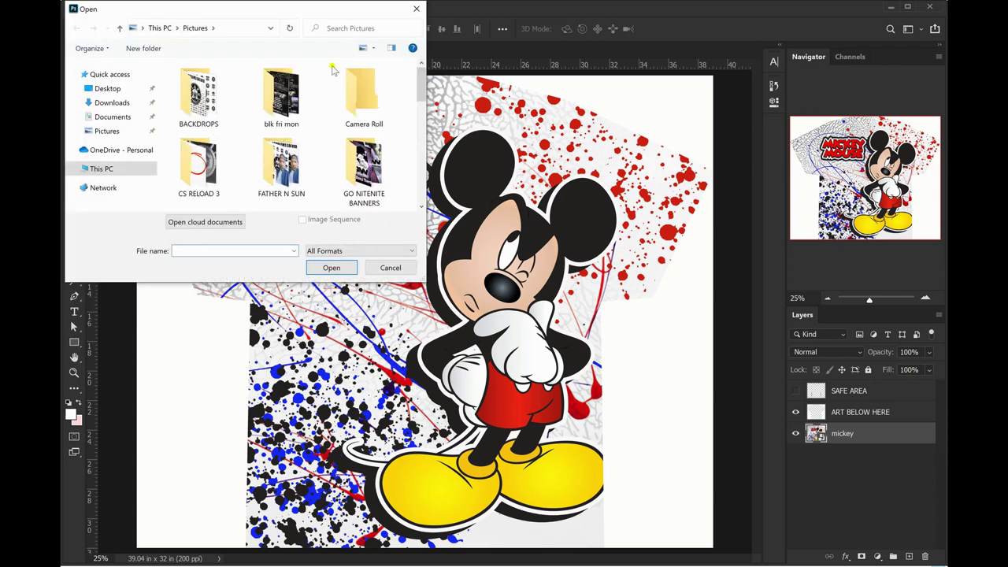
pyautogui.scroll(-3, 305, 148)
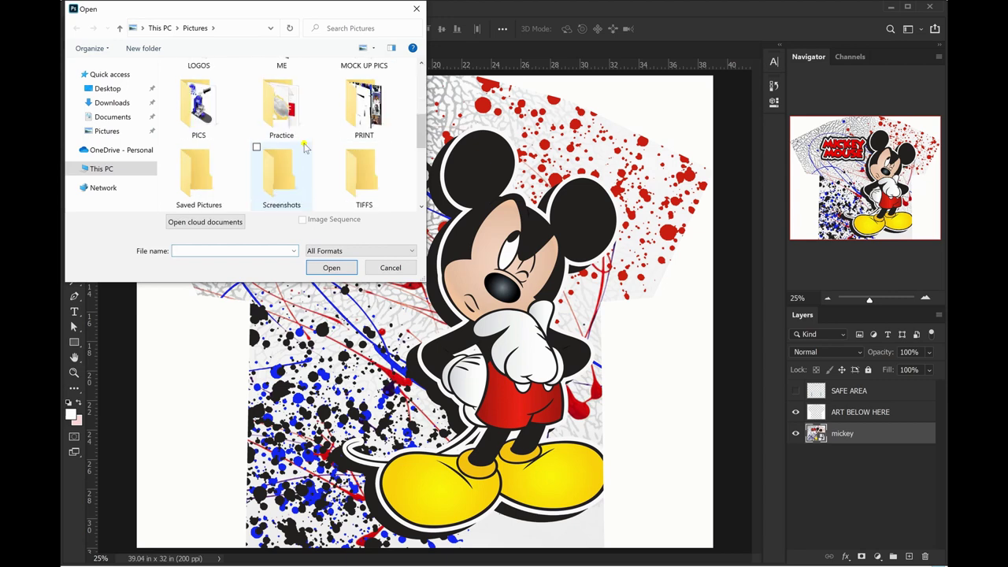
pyautogui.doubleClick(364, 175)
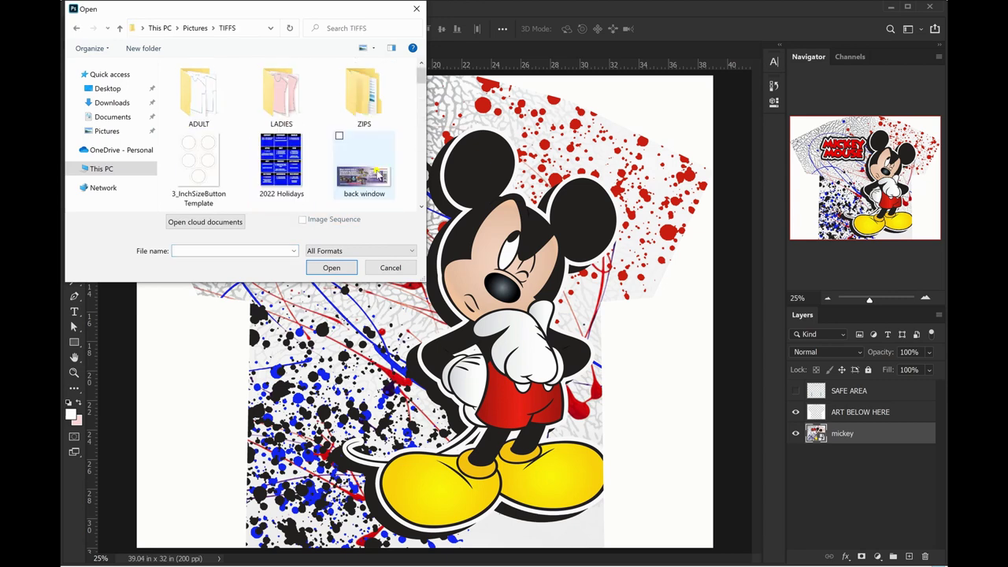
pyautogui.doubleClick(199, 99)
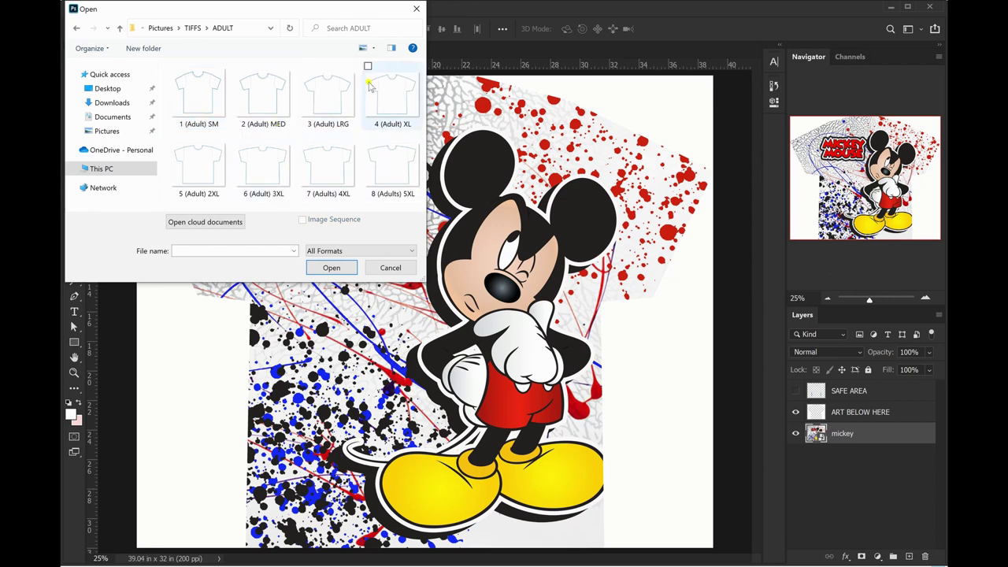
pyautogui.moveTo(328, 167)
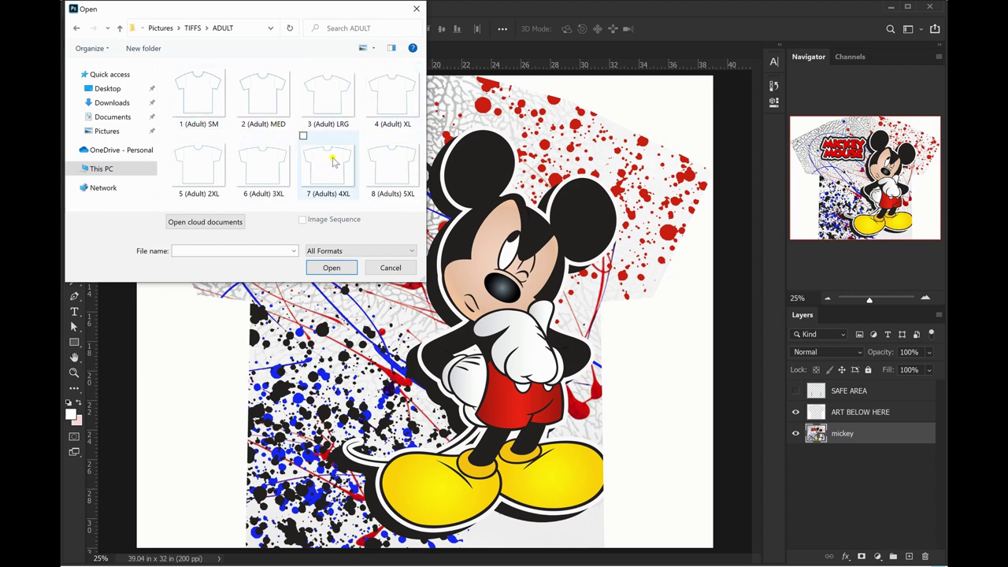
pyautogui.click(382, 98)
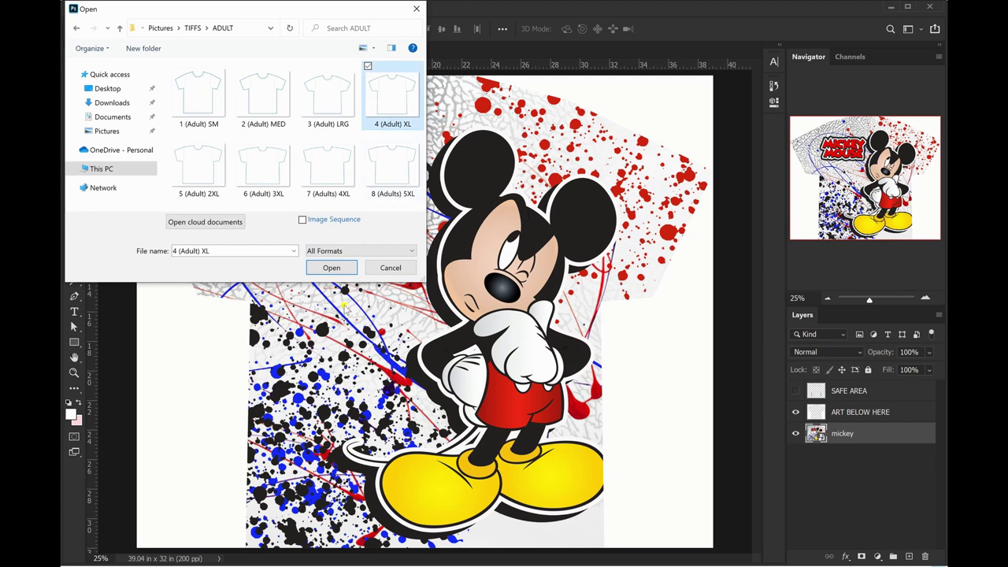
pyautogui.click(331, 268)
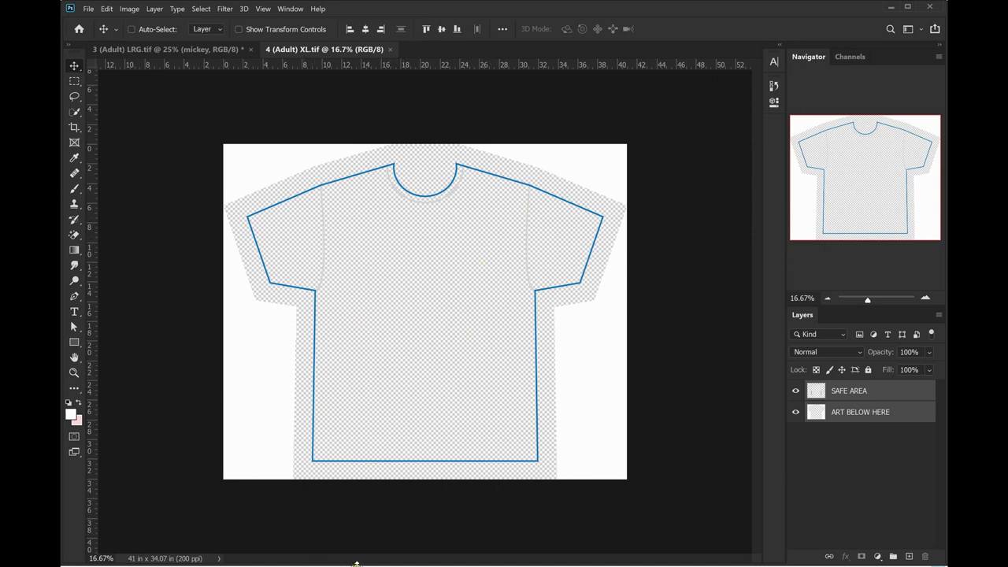
pyautogui.hotkey('alt', 'Tab')
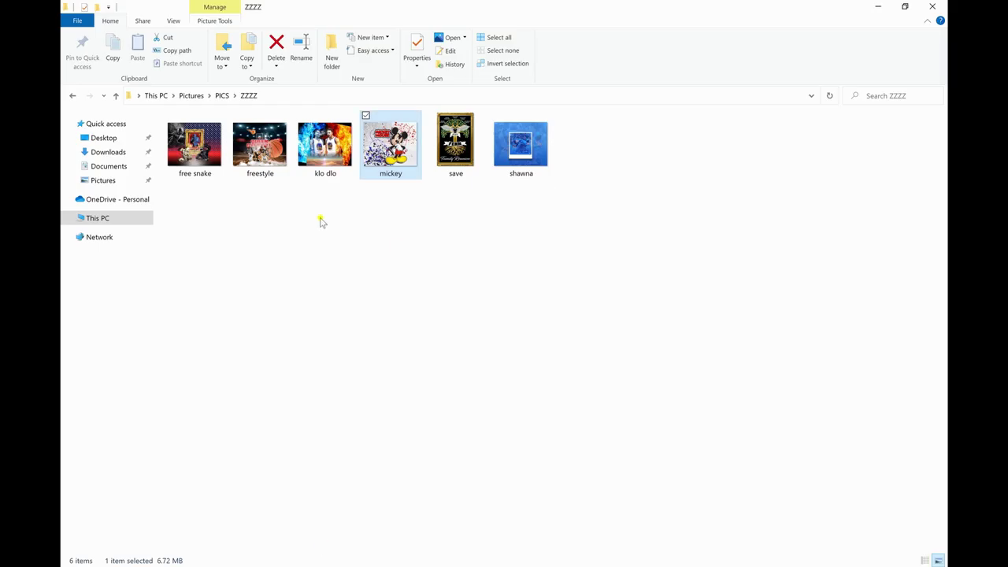
# - Place the free snake artwork on the XL template, enlarged, beneath ART BELOW HERE
pyautogui.moveTo(209, 134)
pyautogui.mouseDown()
pyautogui.moveTo(439, 502)
pyautogui.moveTo(426, 386)
pyautogui.mouseUp()
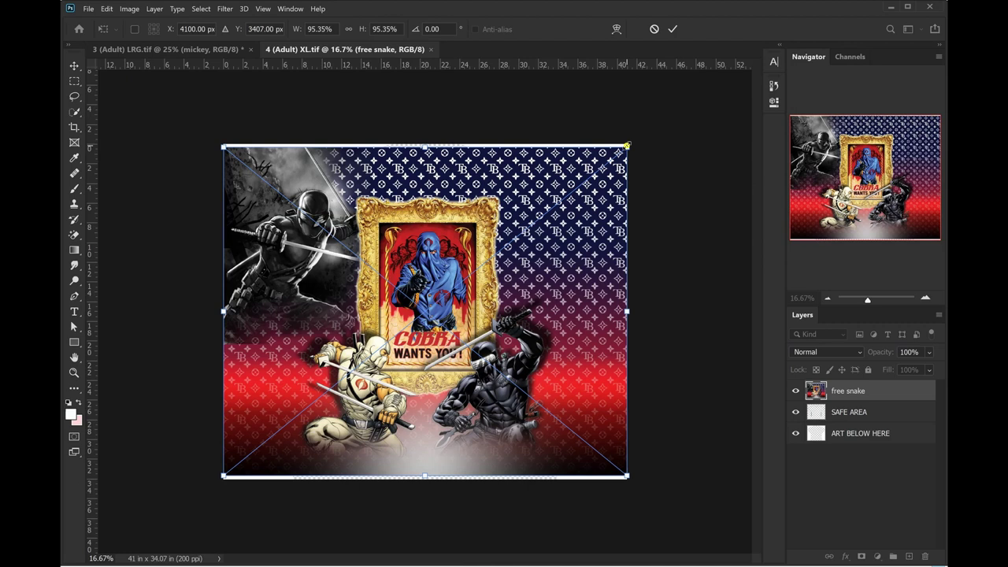
pyautogui.moveTo(627, 145); pyautogui.dragTo(631, 140)
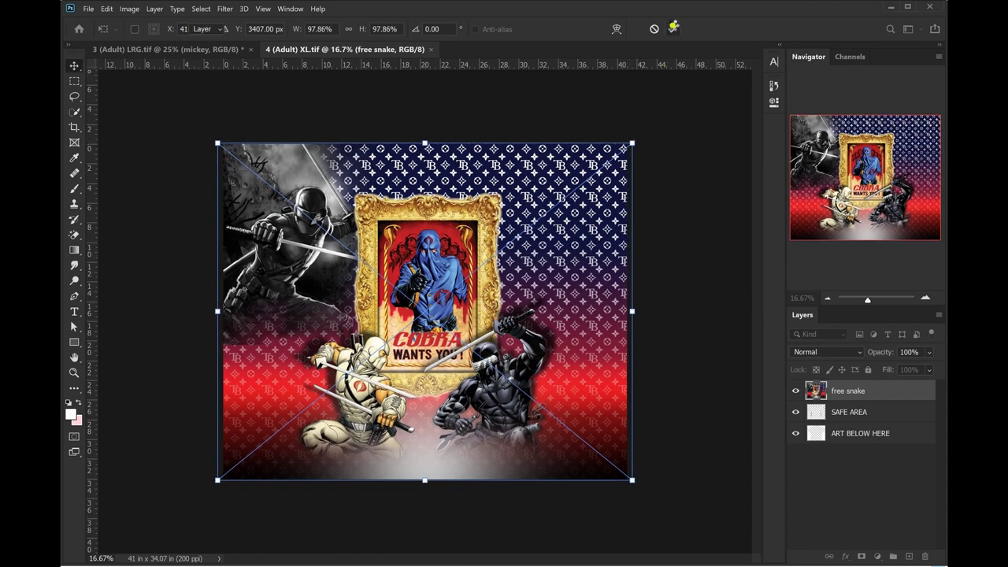
pyautogui.click(673, 29)
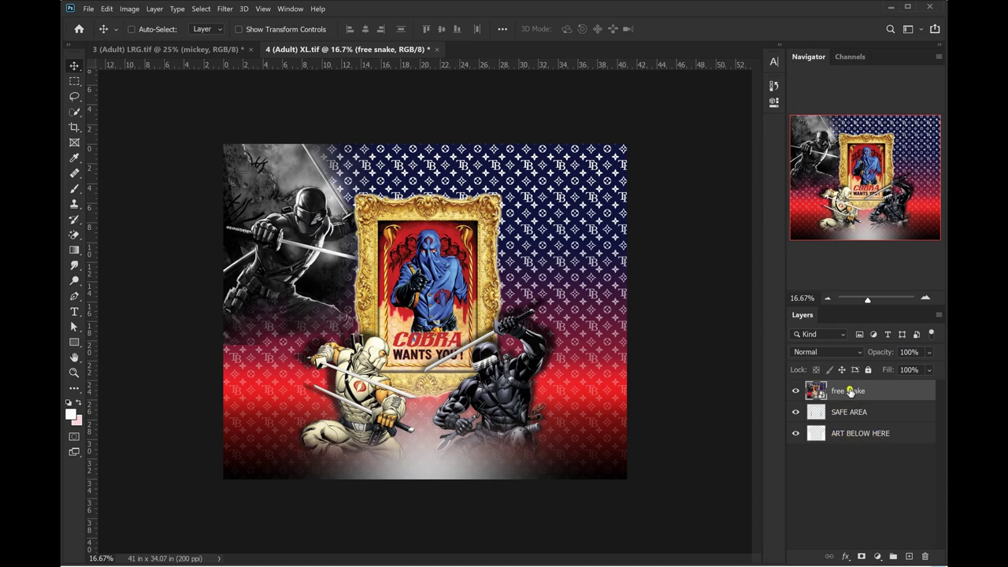
pyautogui.moveTo(851, 392); pyautogui.dragTo(845, 447)
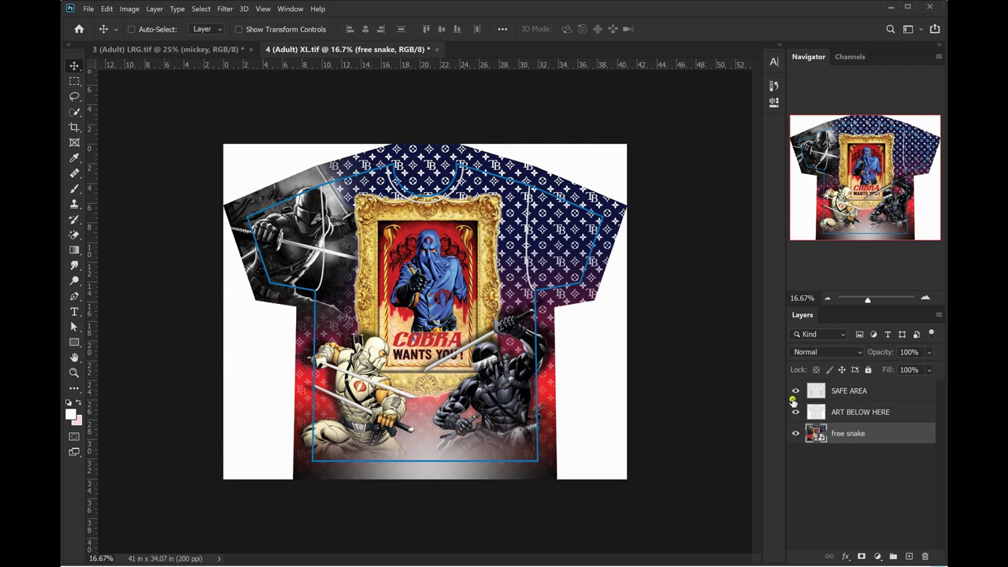
# - Hide SAFE AREA and save the XL shirt as a JPEG named SNAKE in Pictures
pyautogui.click(797, 393)
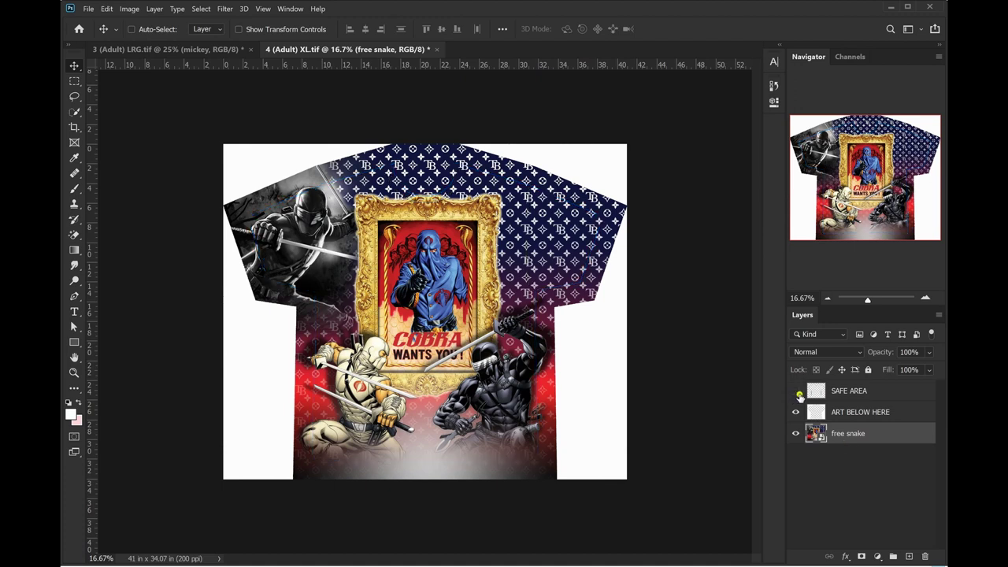
pyautogui.click(85, 9)
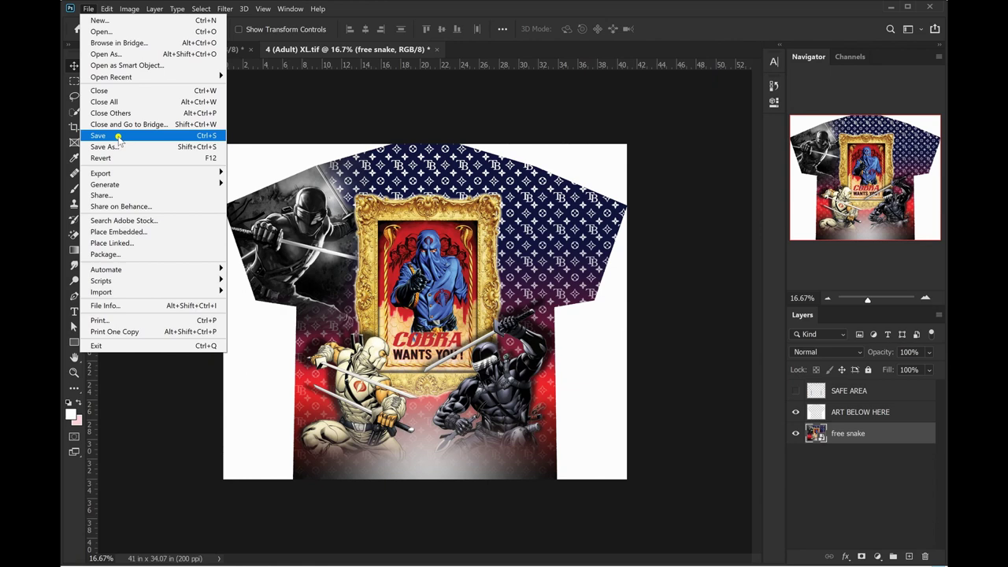
pyautogui.click(118, 147)
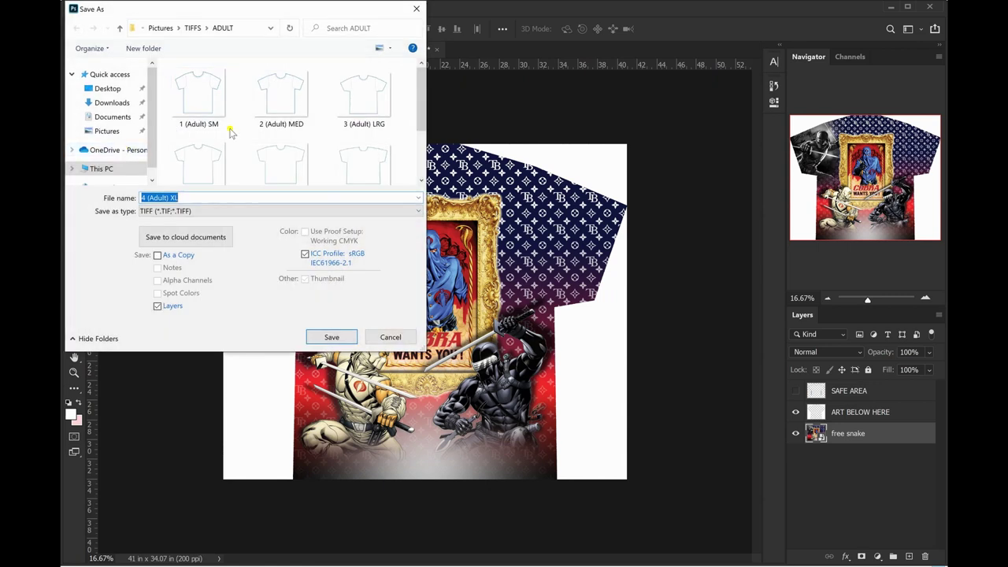
pyautogui.click(249, 211)
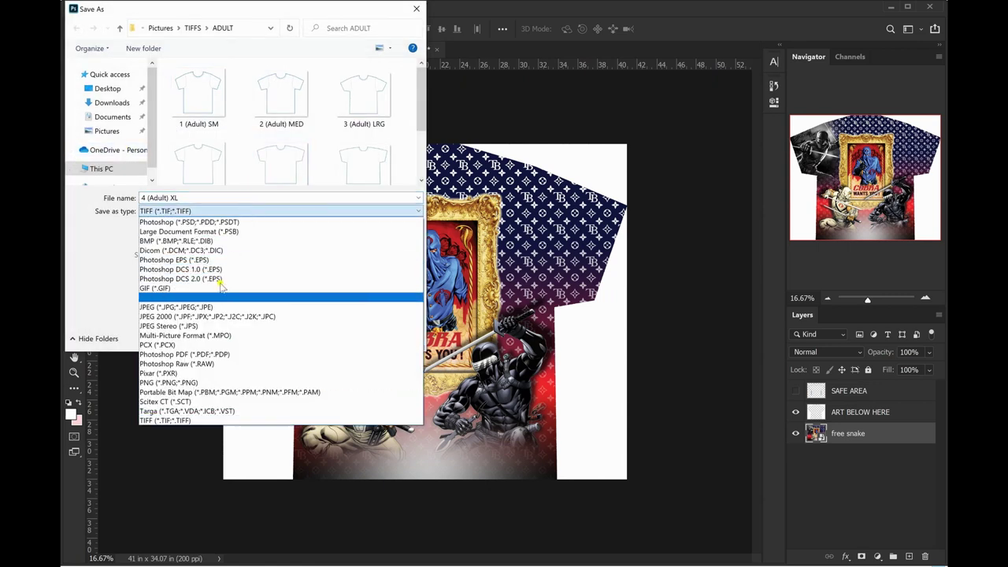
pyautogui.click(220, 308)
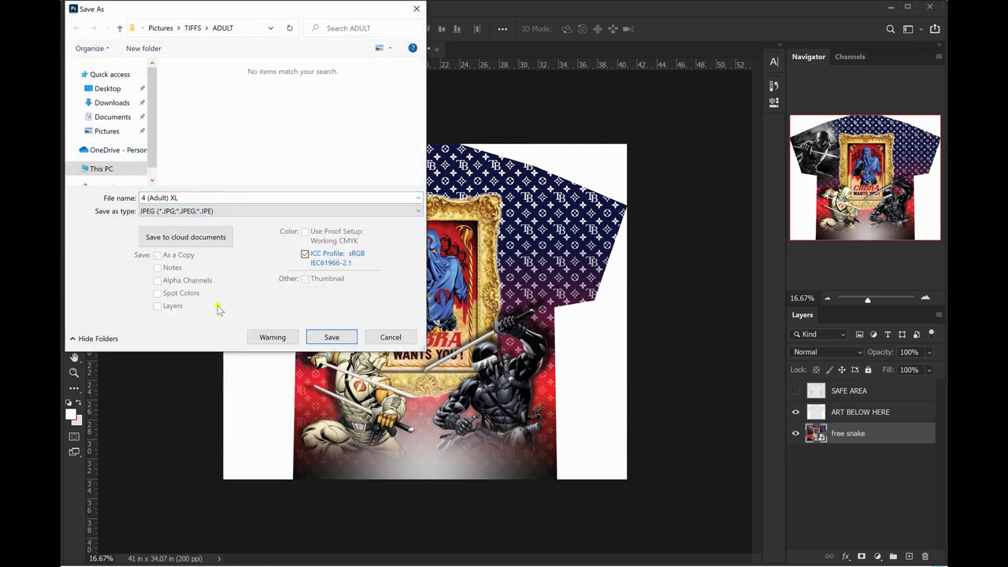
pyautogui.click(110, 132)
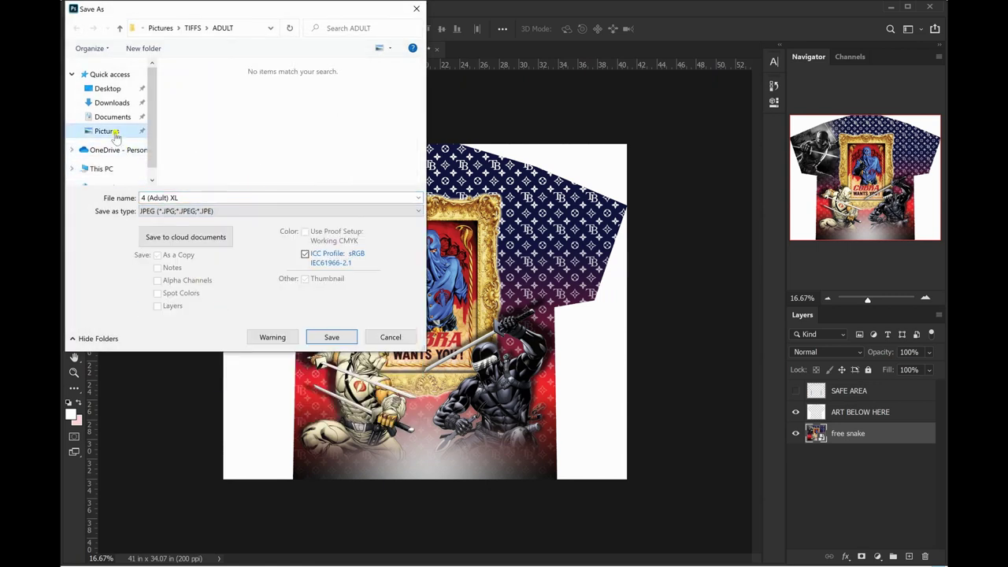
pyautogui.click(190, 197)
pyautogui.write('SNAKE')
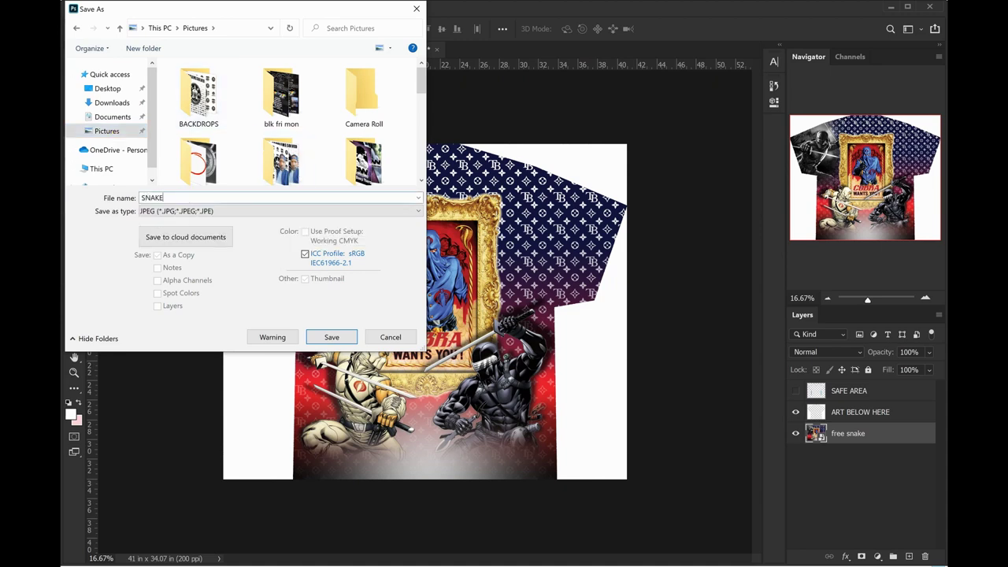
pyautogui.click(329, 338)
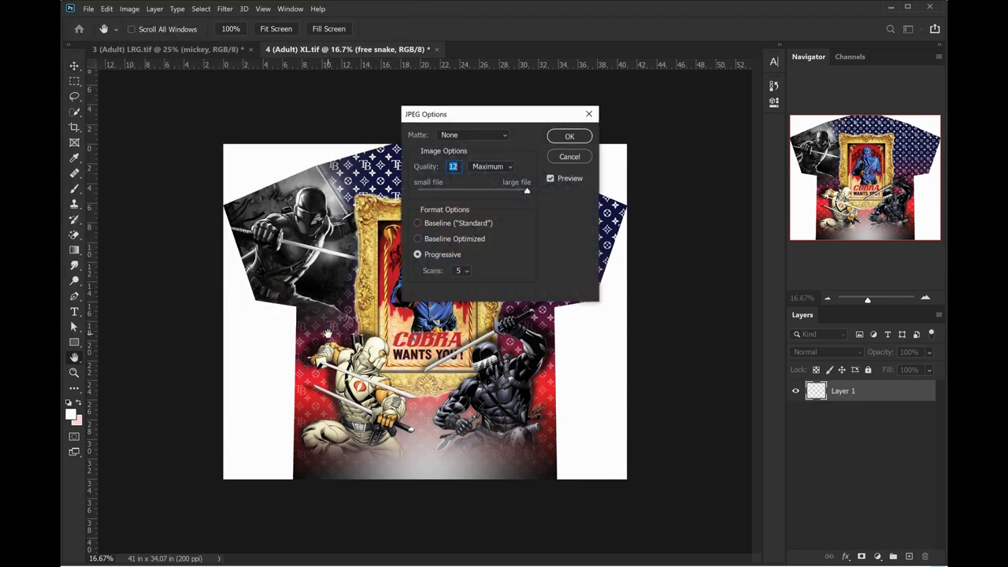
# - Accept the JPEG options and view the Pictures folder containing SNAKE
pyautogui.click(562, 136)
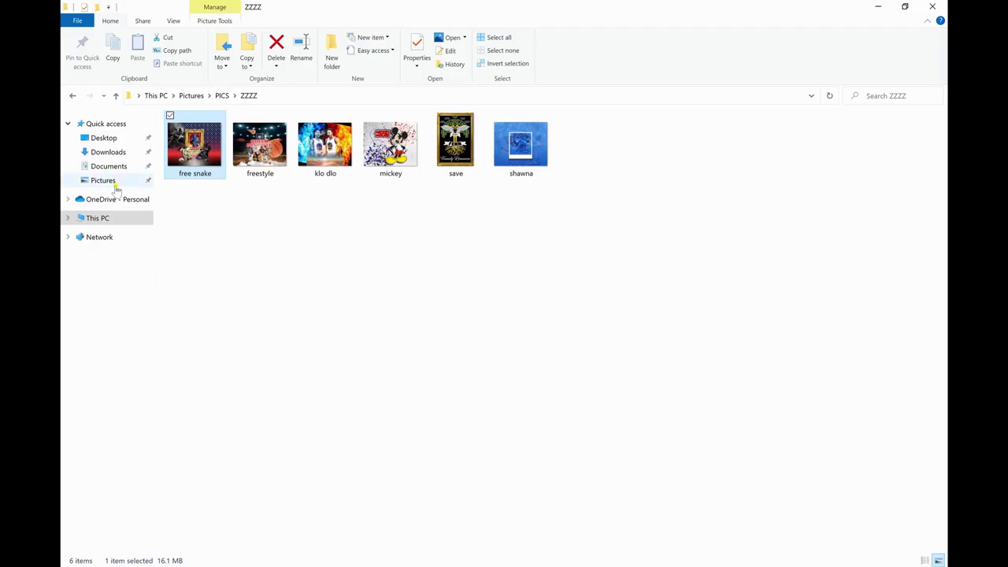
pyautogui.click(111, 184)
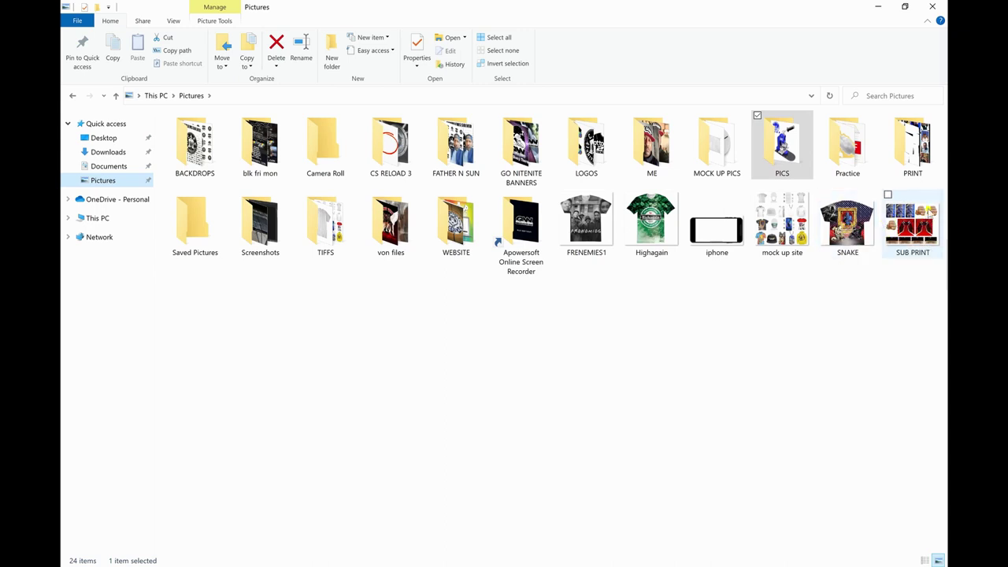
# - Open SNAKE.jpg in Photos and flip between it and SUB PRINT.jpg
pyautogui.doubleClick(845, 235)
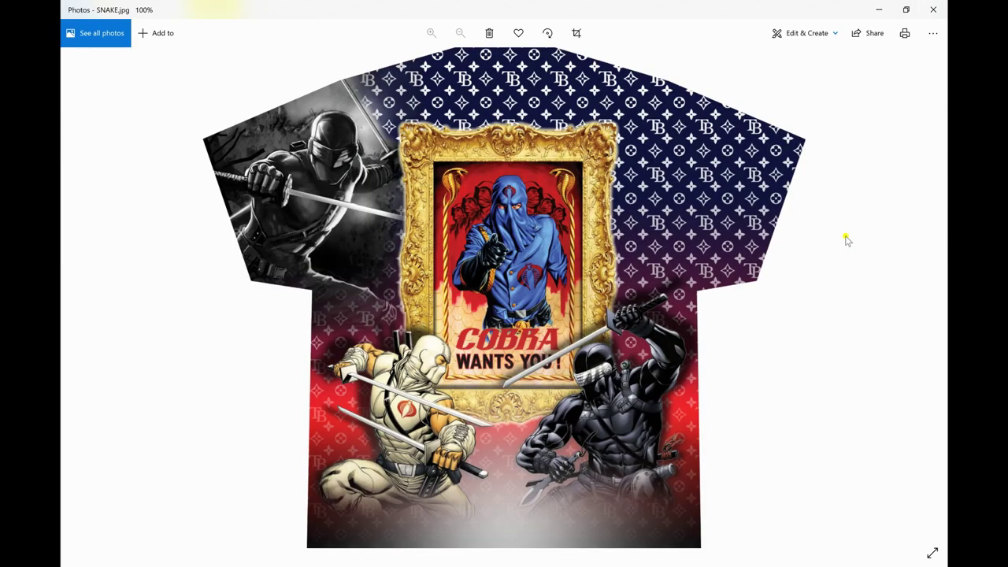
pyautogui.press('Right')
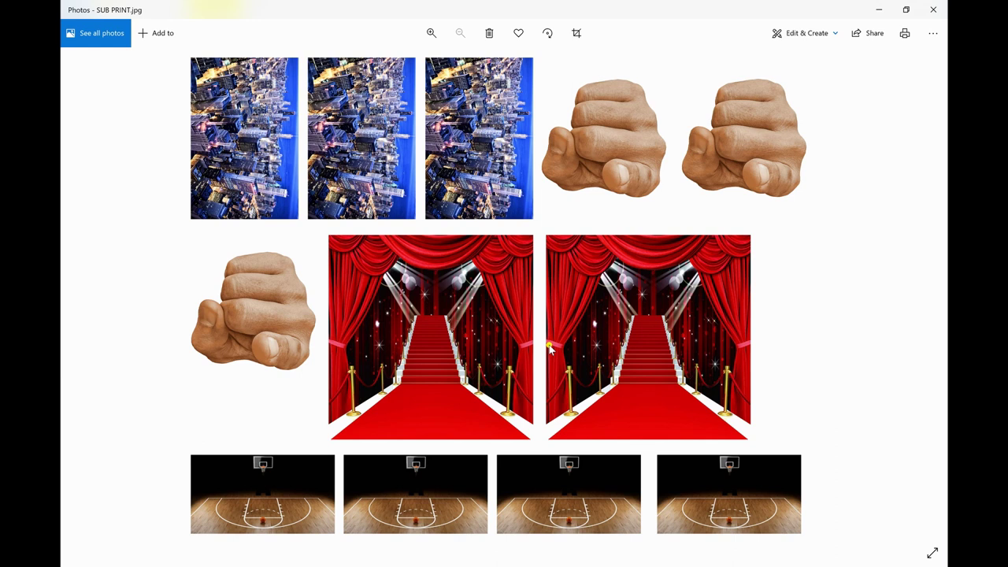
pyautogui.press('Right')
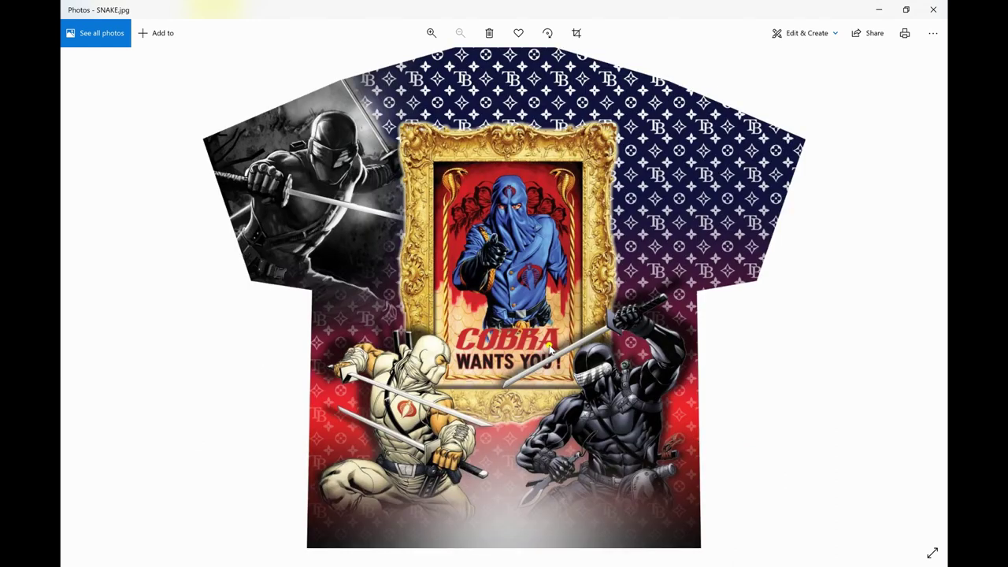
pyautogui.press('Left')
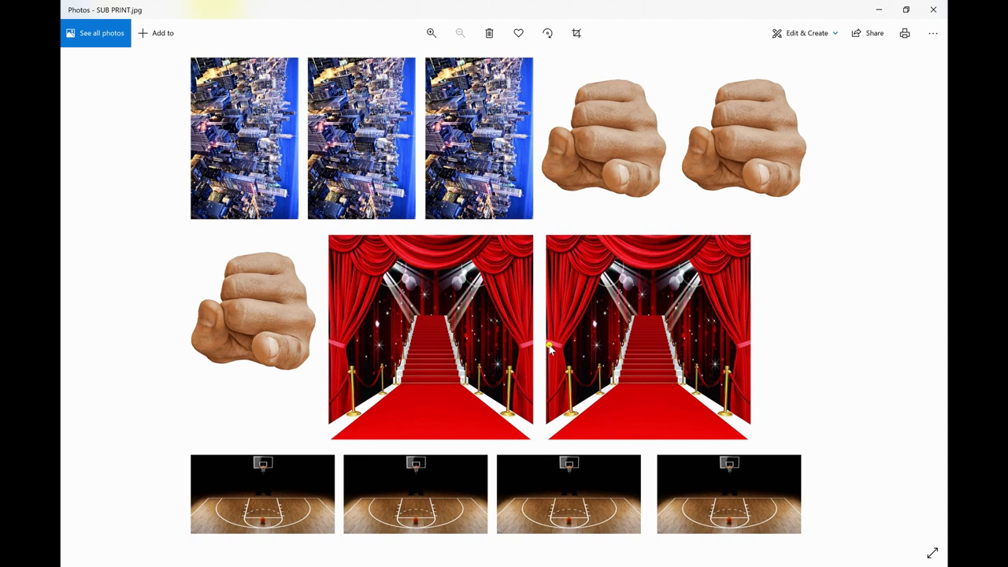
pyautogui.press('Right')
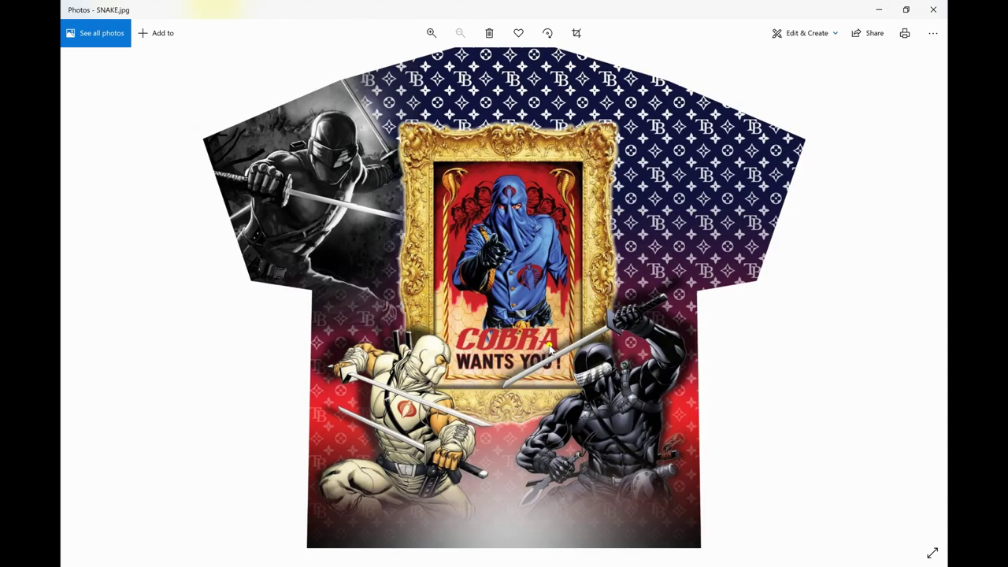